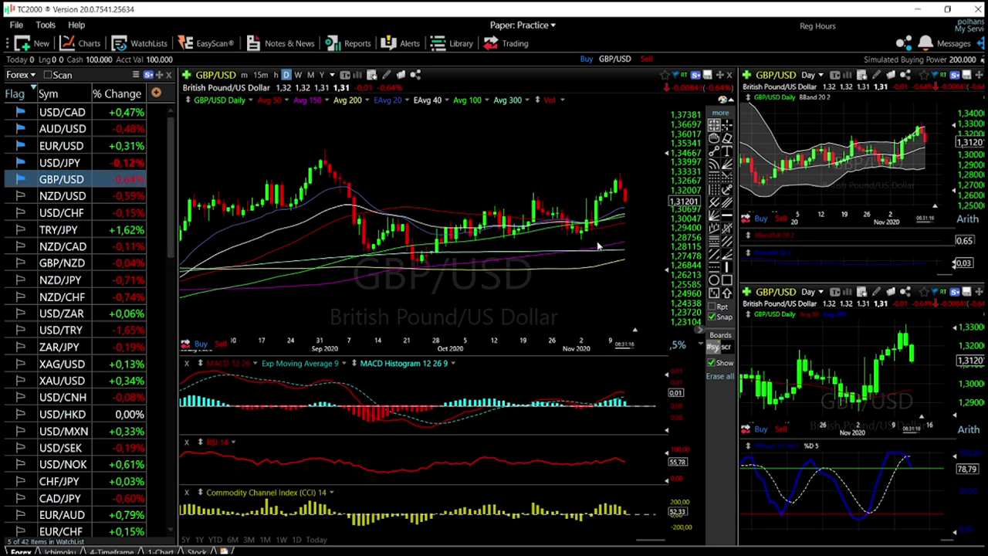
Draw horizontal lines at about 1.33225 above the recent high and 1.29668 at the red 50-period average on the GBP/USD daily chart
scroll(601, 247, "up", 2)
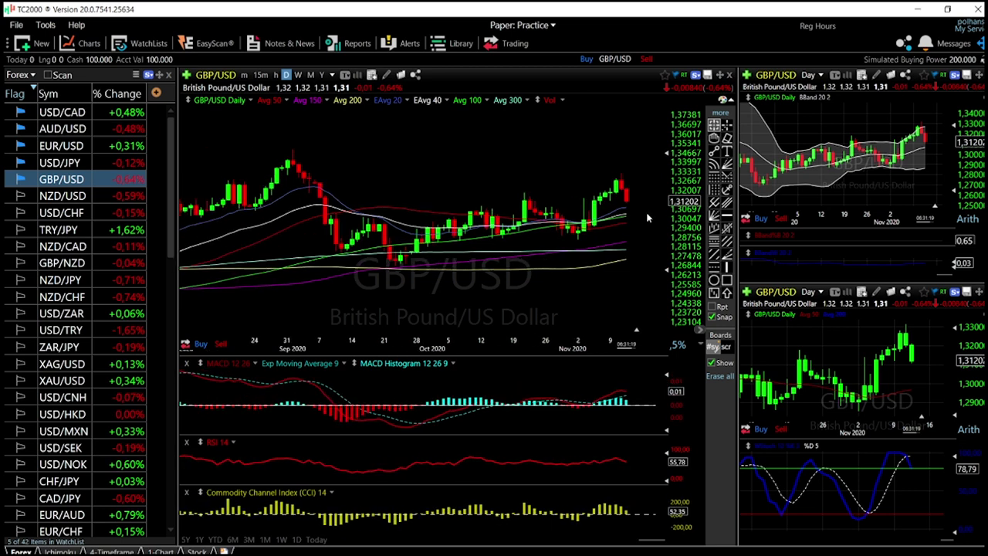
left_click(728, 218)
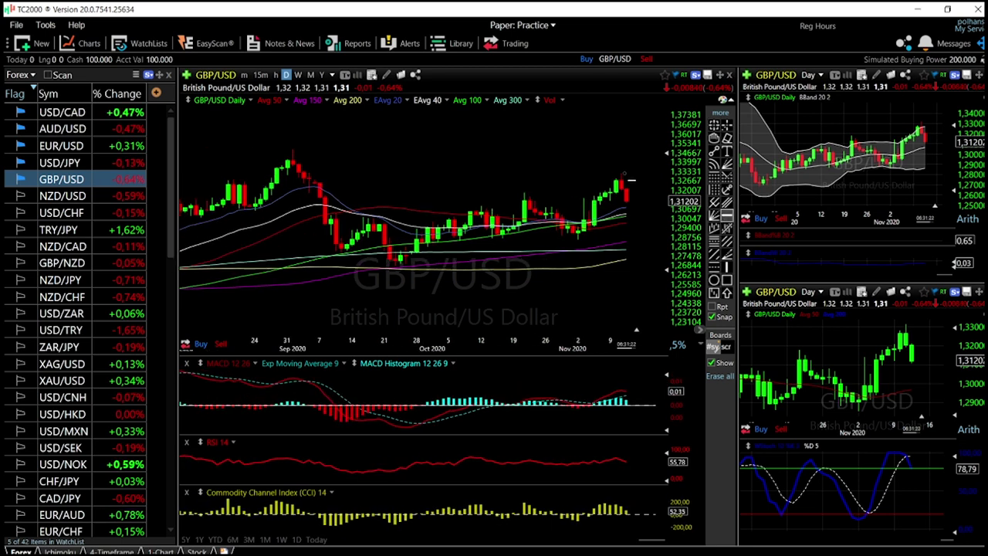
left_click(629, 171)
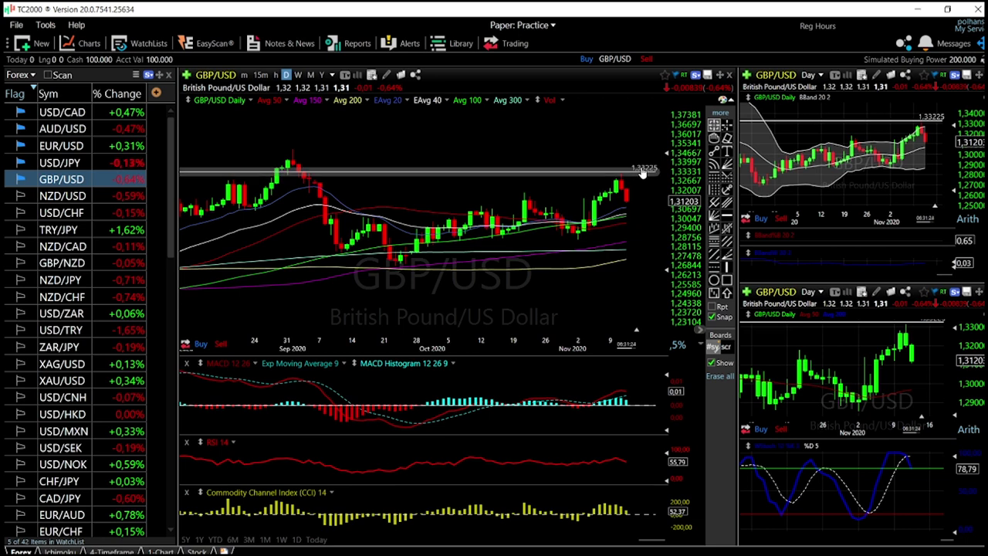
scroll(645, 184, "up", 2)
mouse_move(645, 149)
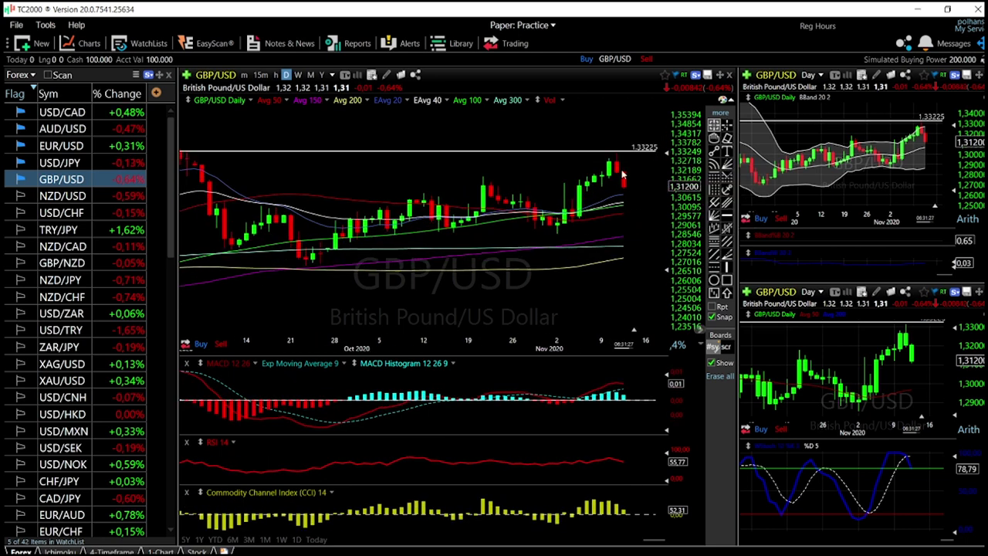
left_click(727, 217)
left_click(632, 211)
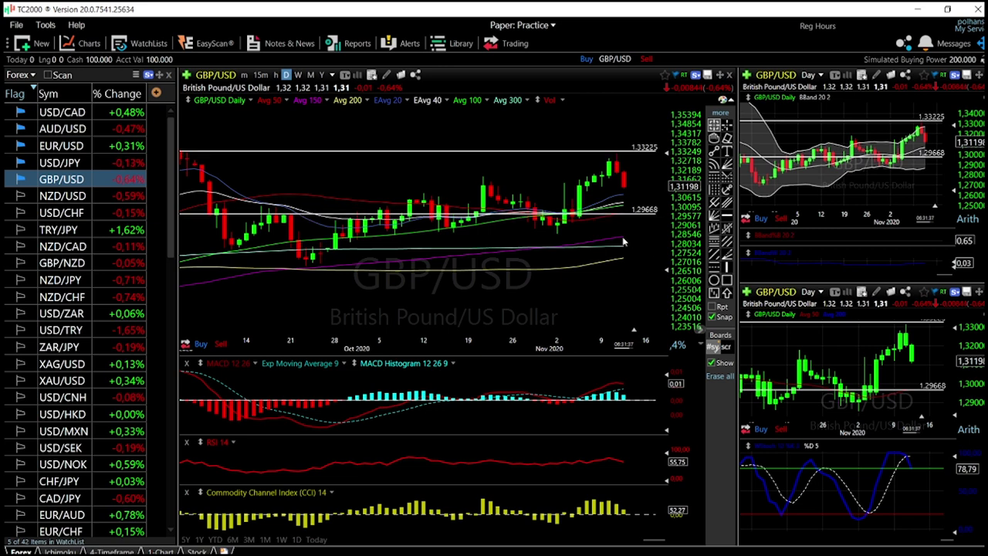
Check the latest GBP/USD candle's indicator values and draw a falling trendline from the recent high to the 1.29668 line
left_click(624, 241)
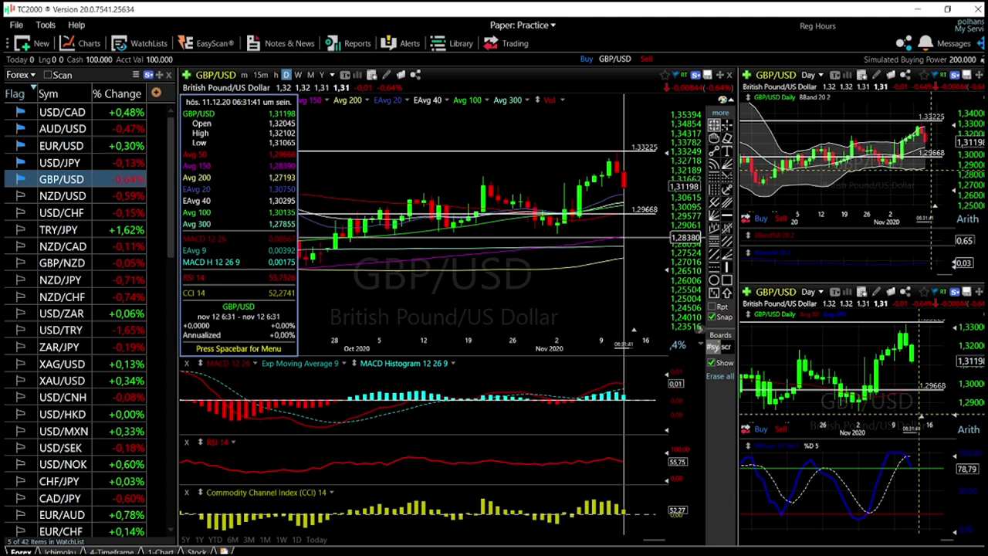
left_click(624, 238)
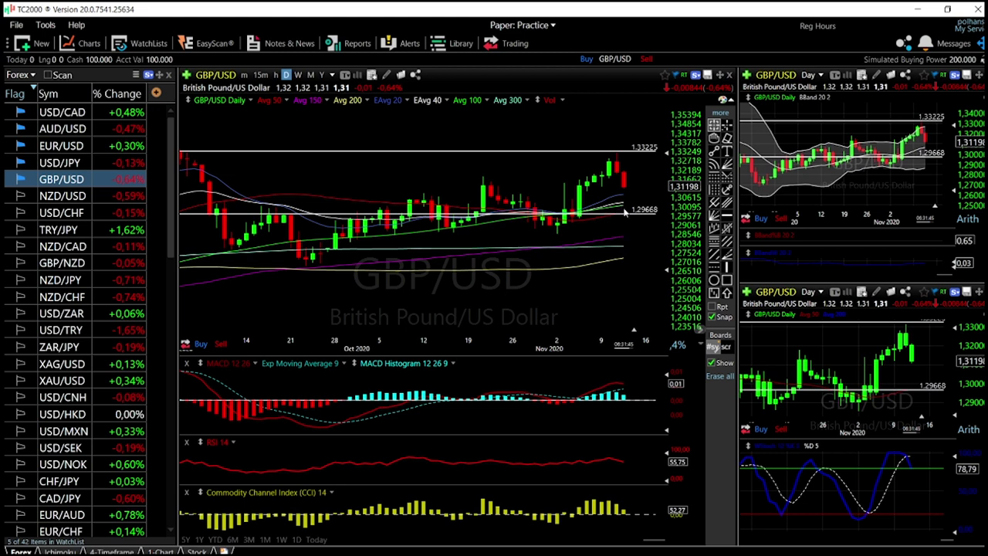
mouse_move(627, 217)
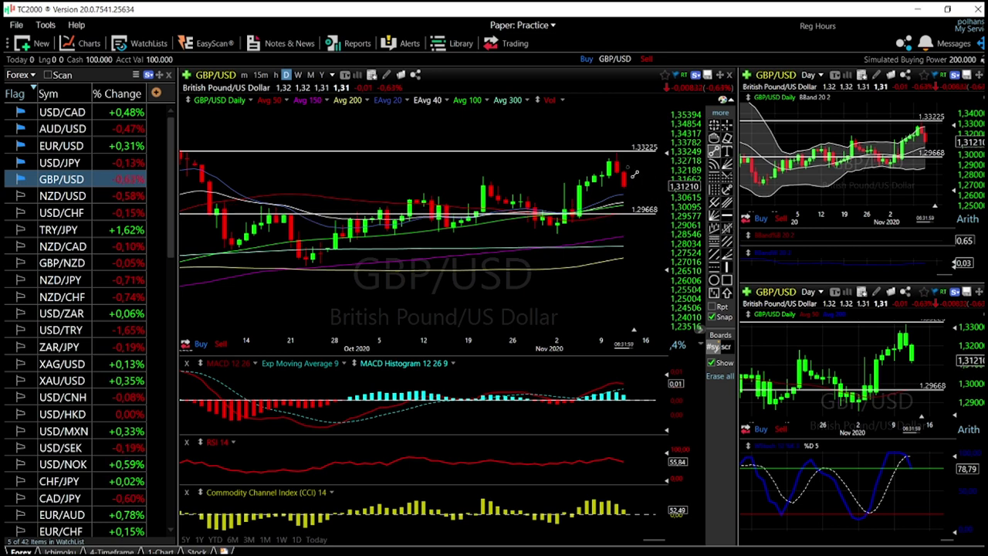
left_click_drag(624, 162, 634, 211)
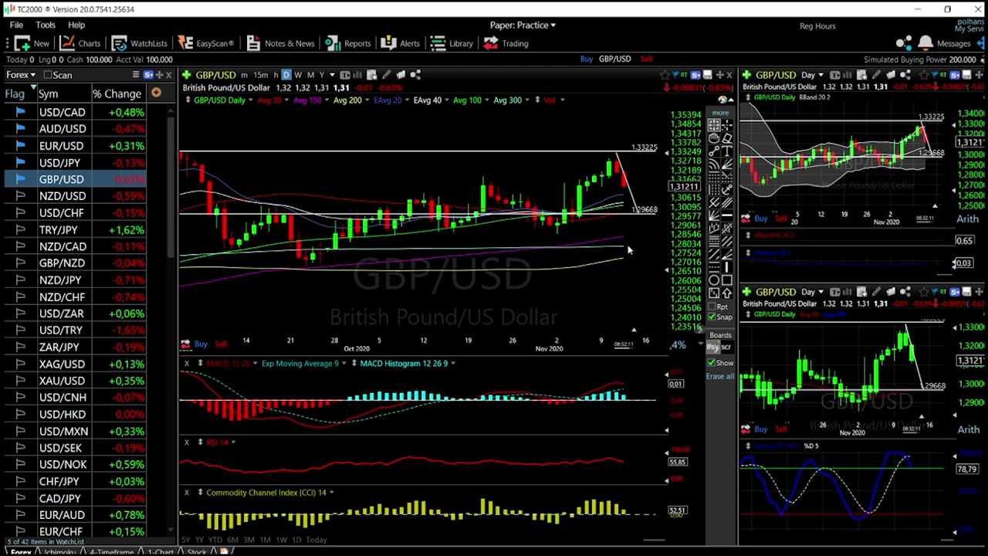
On the USD/JPY daily chart, draw a falling trendline from the latest candle and extend the lower channel line past its end
left_click(71, 162)
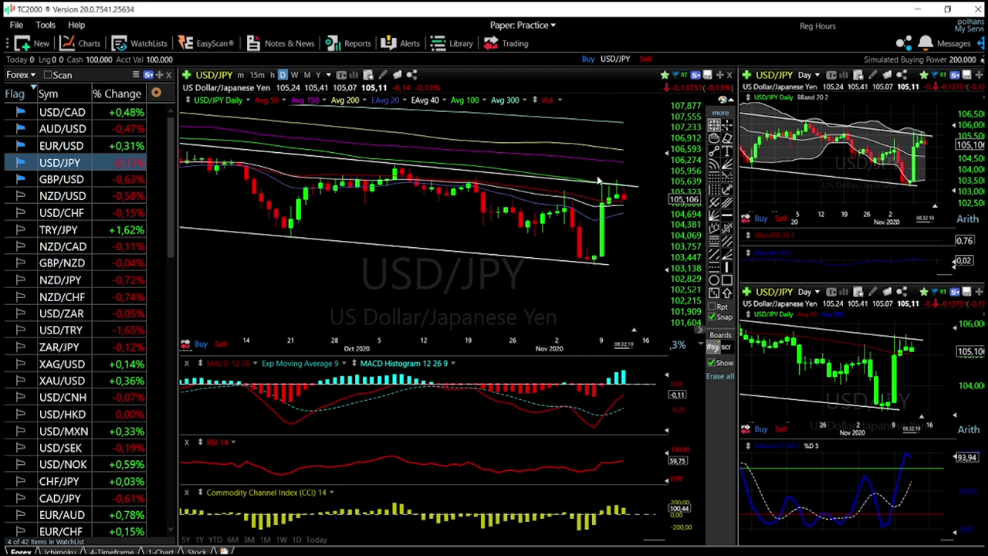
mouse_move(618, 188)
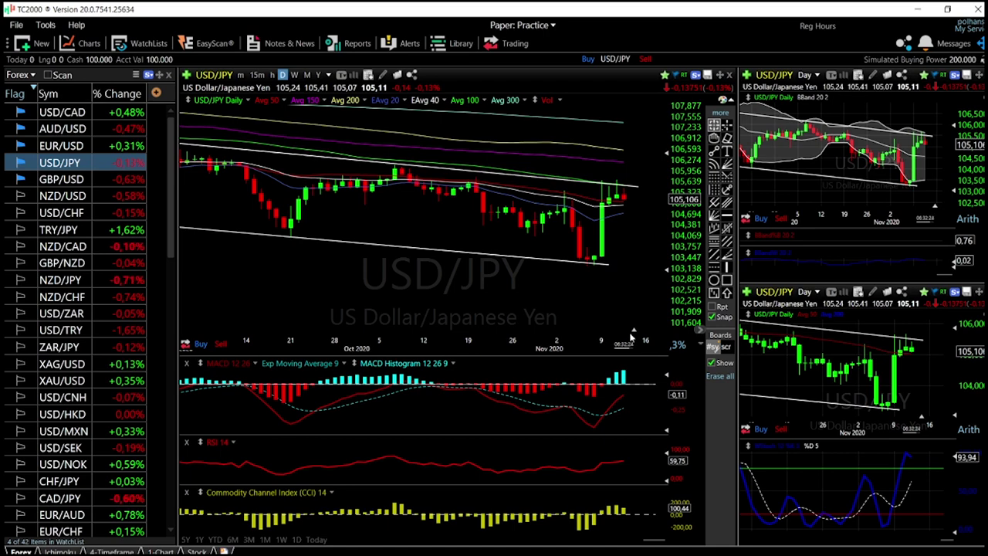
left_click_drag(631, 340, 596, 281)
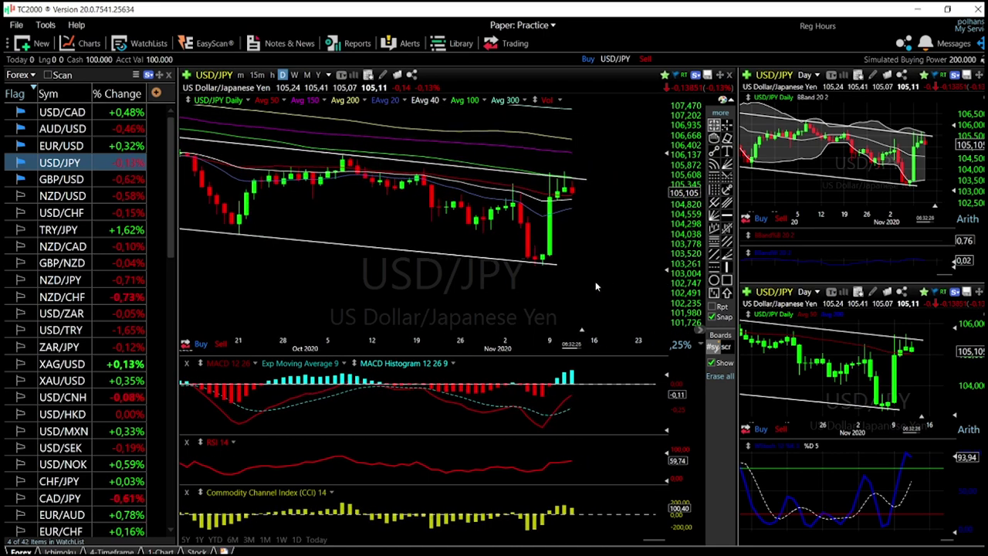
scroll(595, 279, "down", 5)
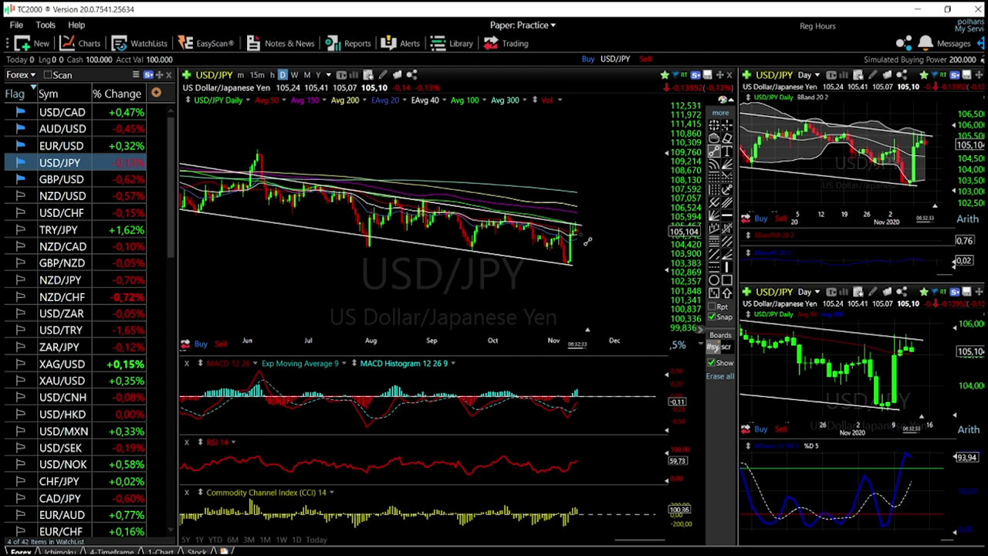
scroll(610, 236, "up", 3)
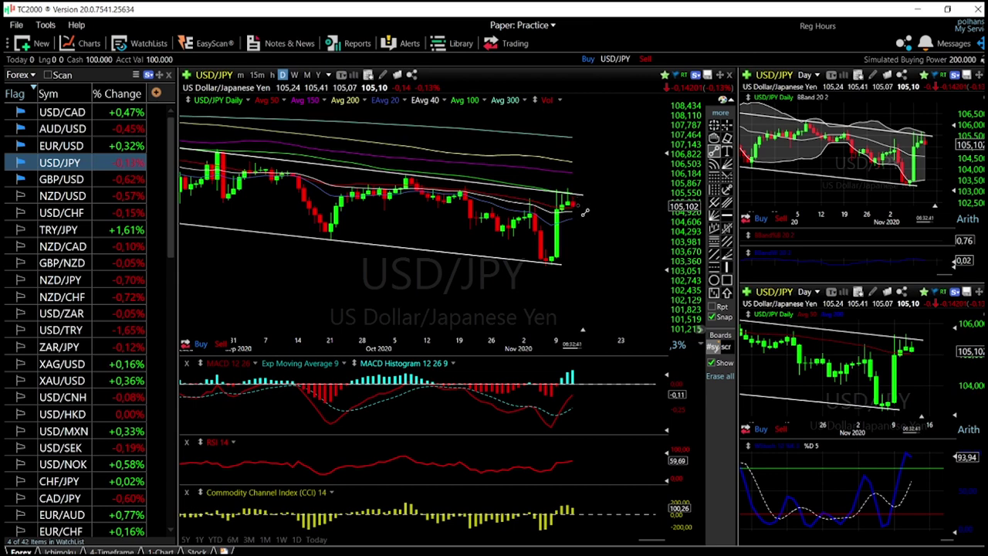
mouse_move(585, 205)
left_mouse_down()
mouse_move(618, 255)
mouse_move(610, 270)
left_mouse_up()
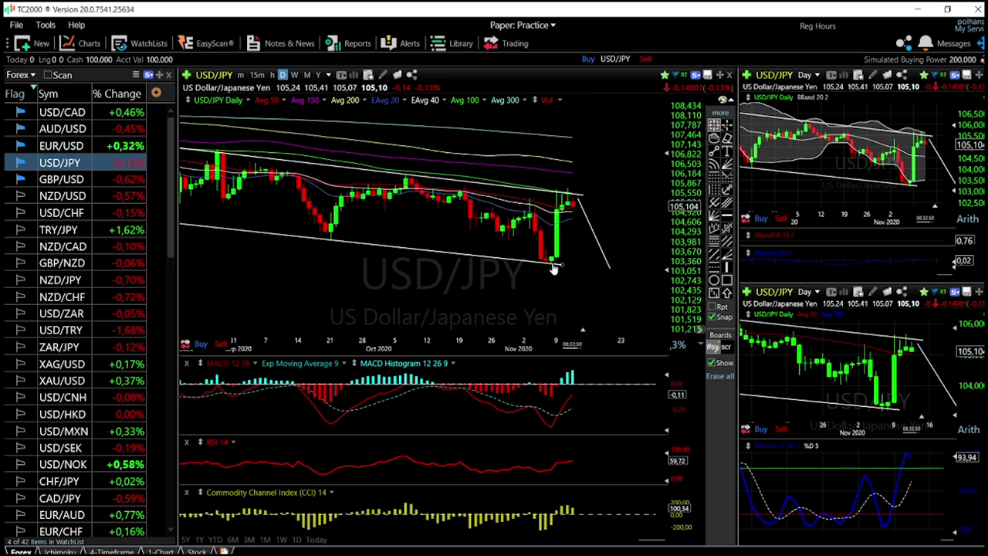
left_click_drag(611, 268, 630, 275)
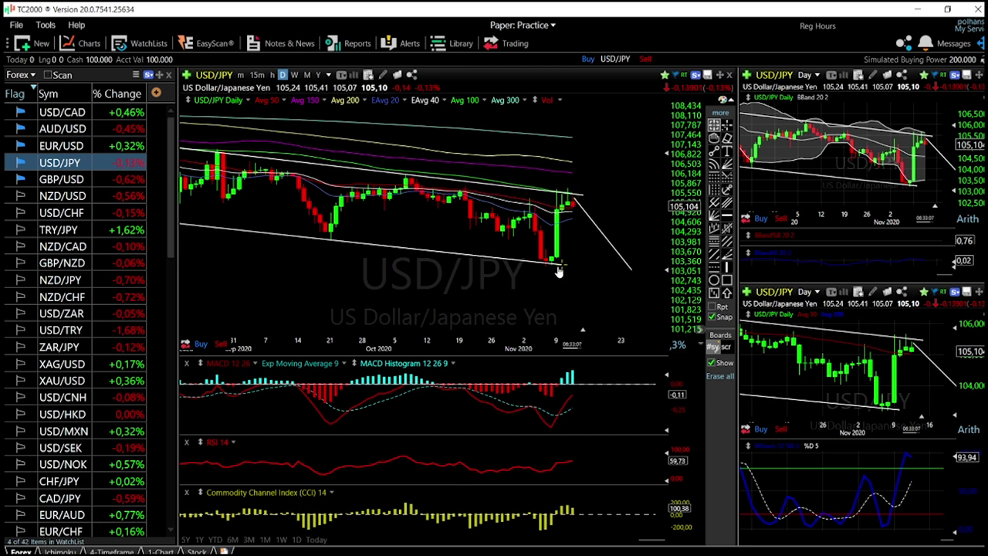
left_click_drag(572, 268, 655, 287)
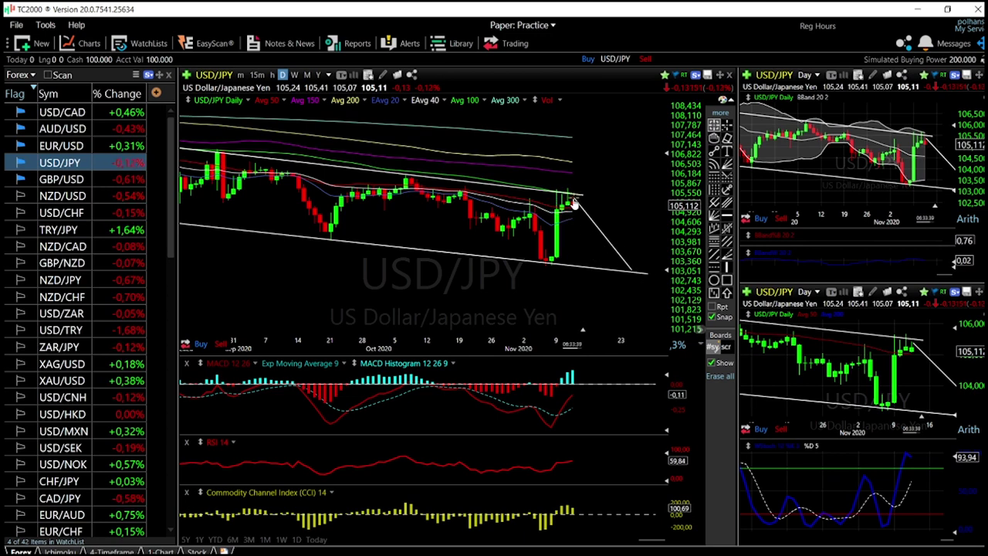
Open the EUR/USD daily chart and draw horizontal lines at about 1.17655, 1.19223 and 1.16422
left_click(62, 145)
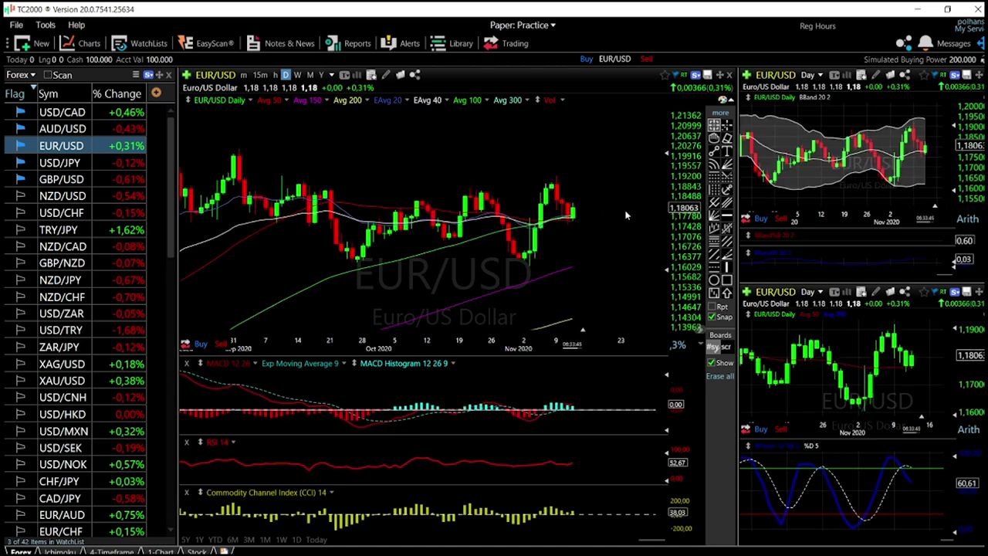
left_click(727, 216)
left_click(575, 220)
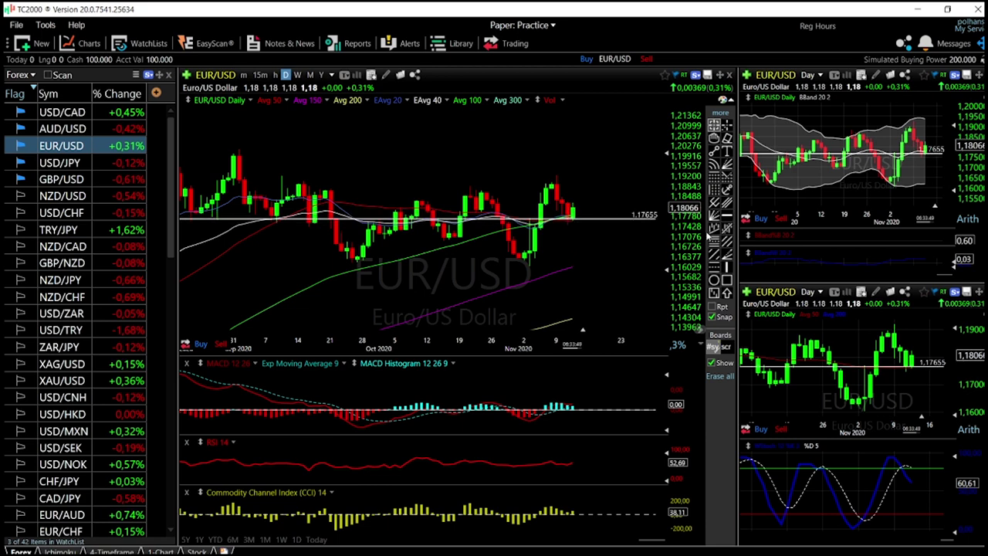
left_click(727, 216)
left_click(561, 173)
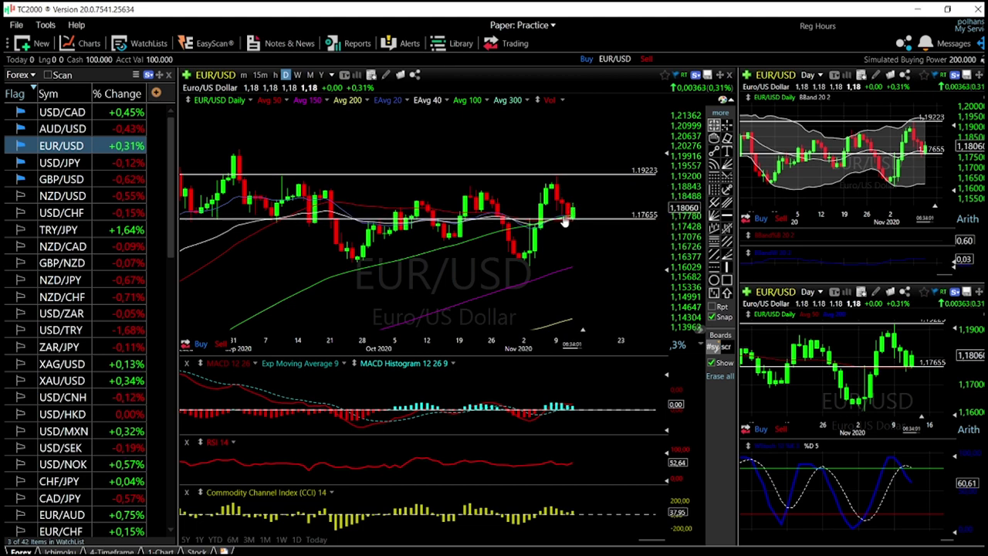
left_click(727, 217)
left_click(545, 253)
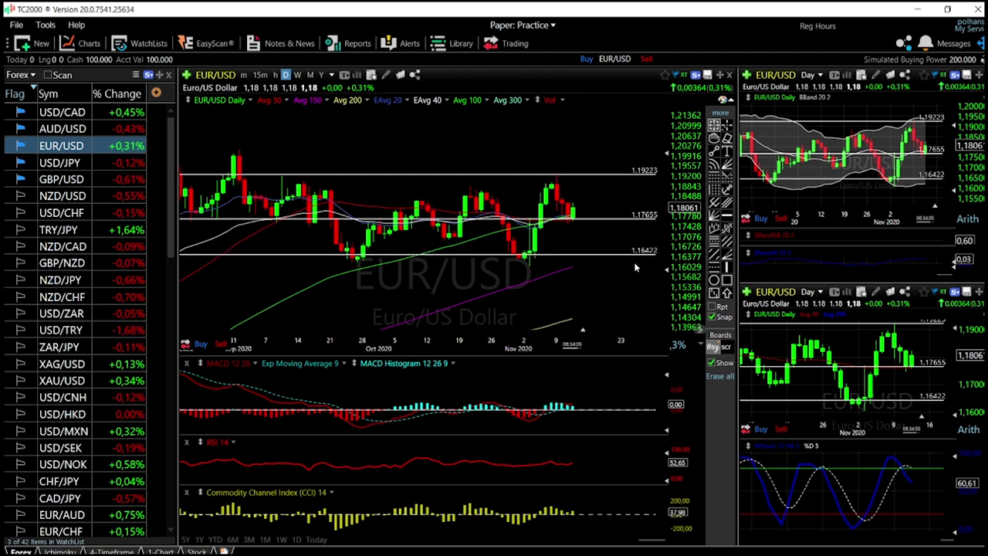
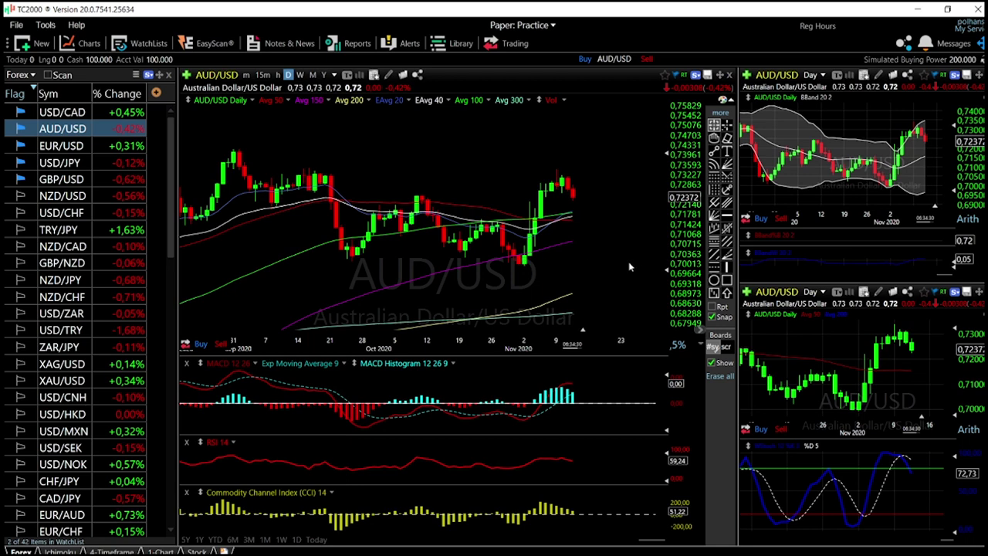
On the AUD/USD daily chart, place horizontal lines at about 0.73399, 0.71547 and 0.70790
left_click(728, 216)
left_click(558, 167)
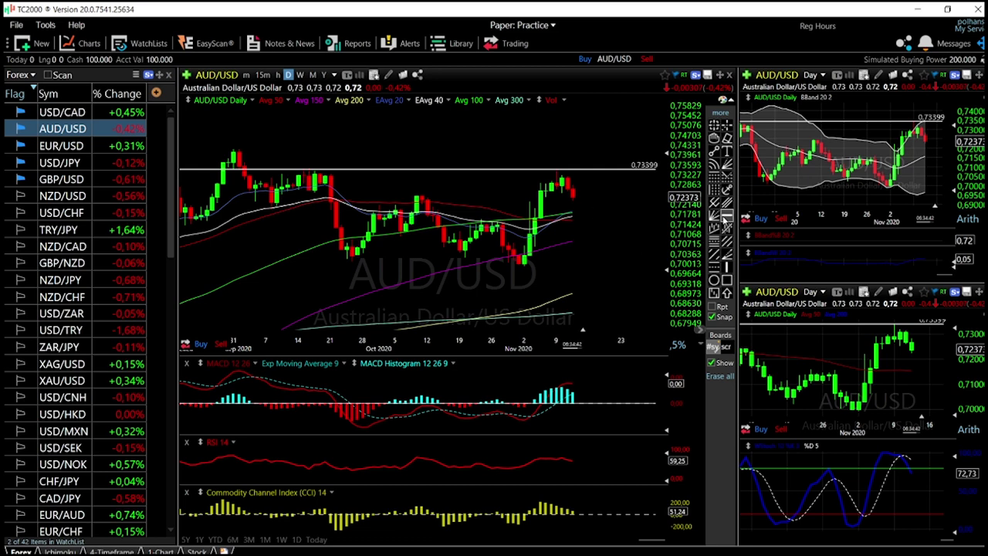
left_click(587, 216)
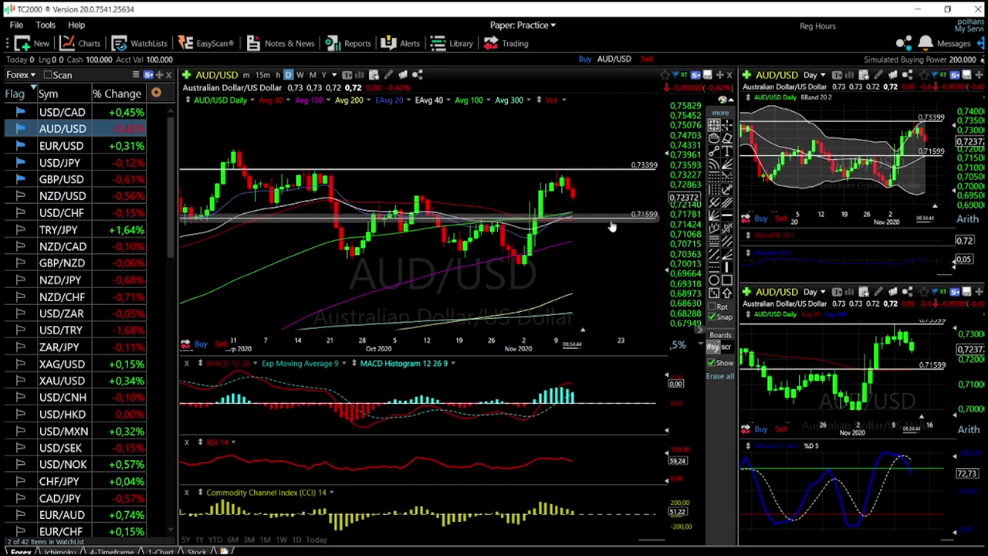
left_click_drag(610, 228, 623, 255)
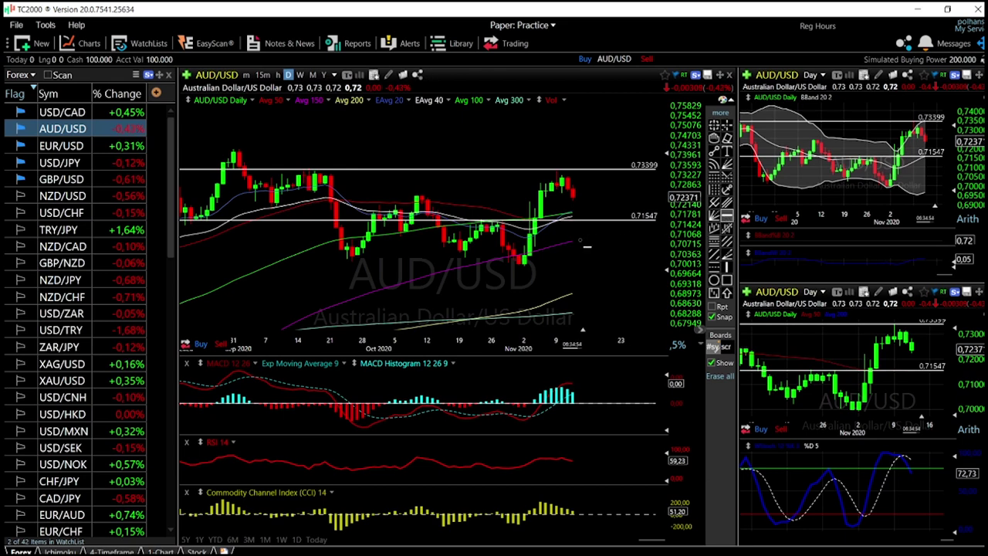
left_click(582, 240)
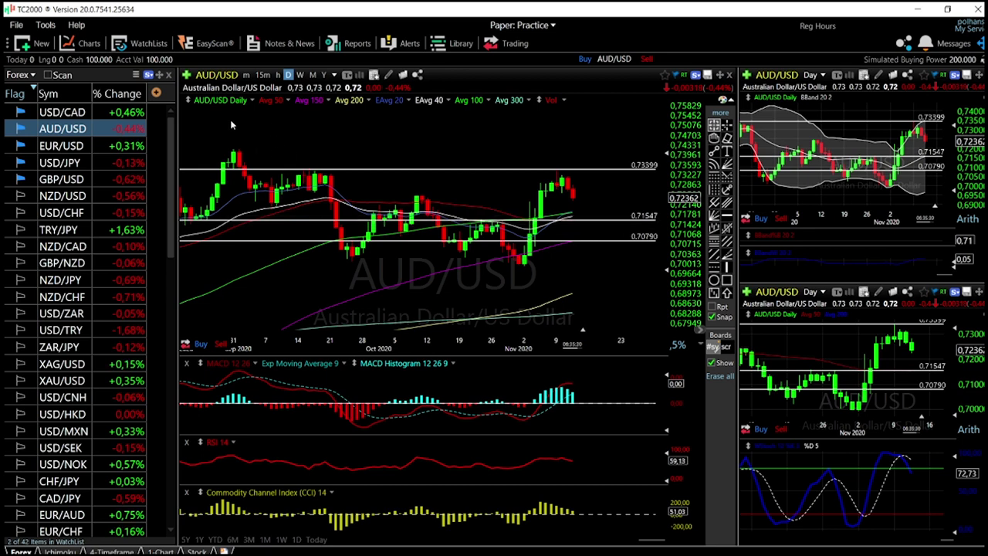
Open the USD/CAD daily chart and draw horizontal lines at about 1.32304 and 1.29441
left_click(70, 112)
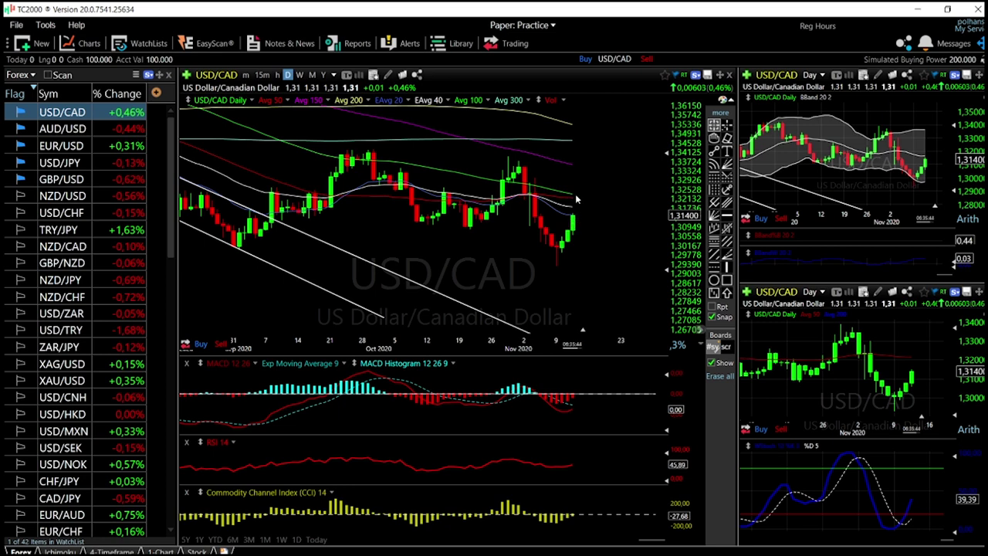
left_click(727, 217)
left_click(581, 189)
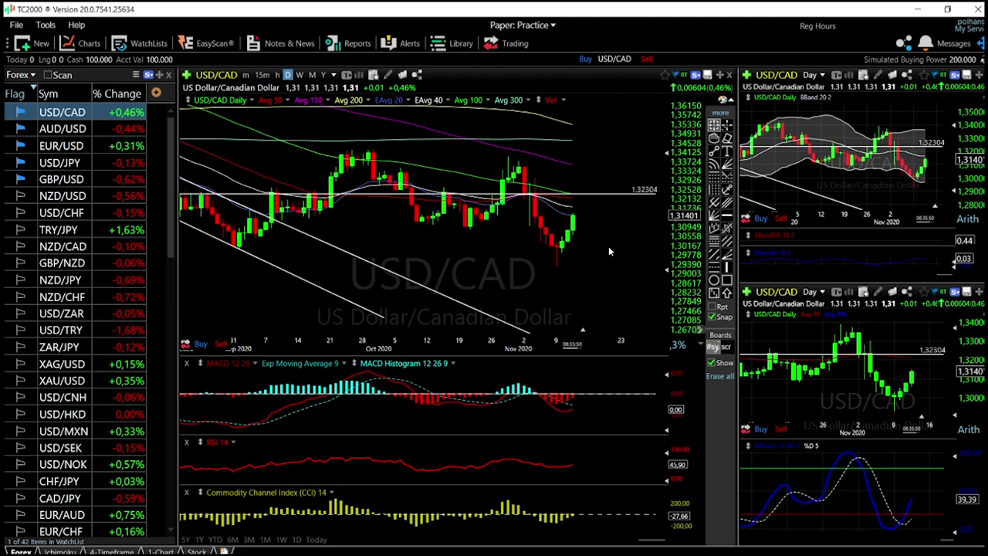
scroll(626, 246, "down", 1)
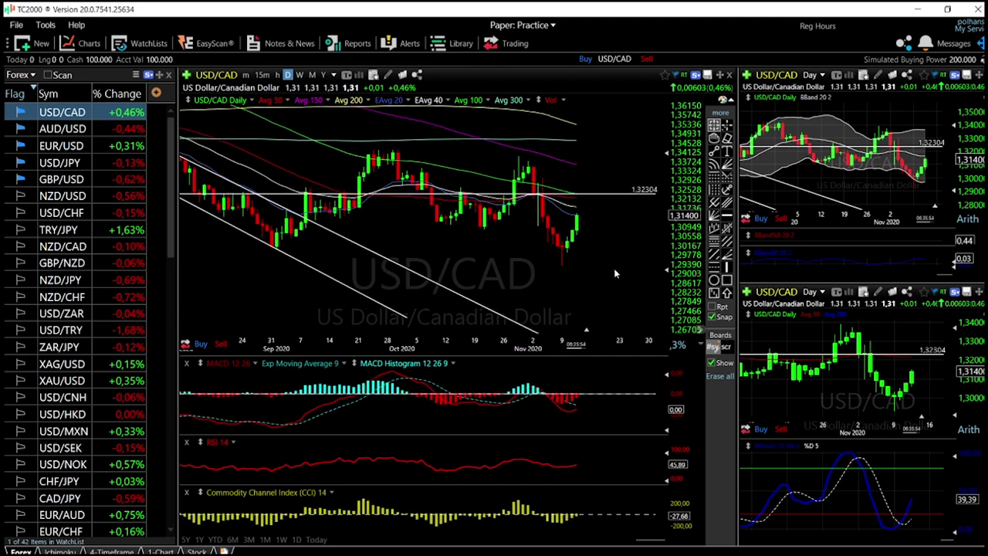
left_click(727, 217)
left_click(573, 262)
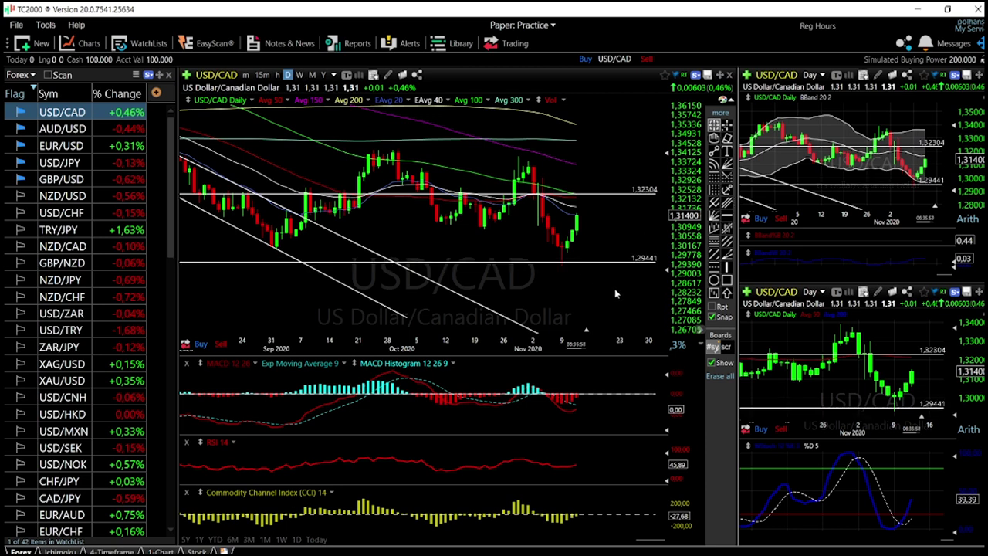
Extend the lower descending channel line on the USD/CAD chart so it ends below the upper channel line's end
scroll(615, 294, "down", 3)
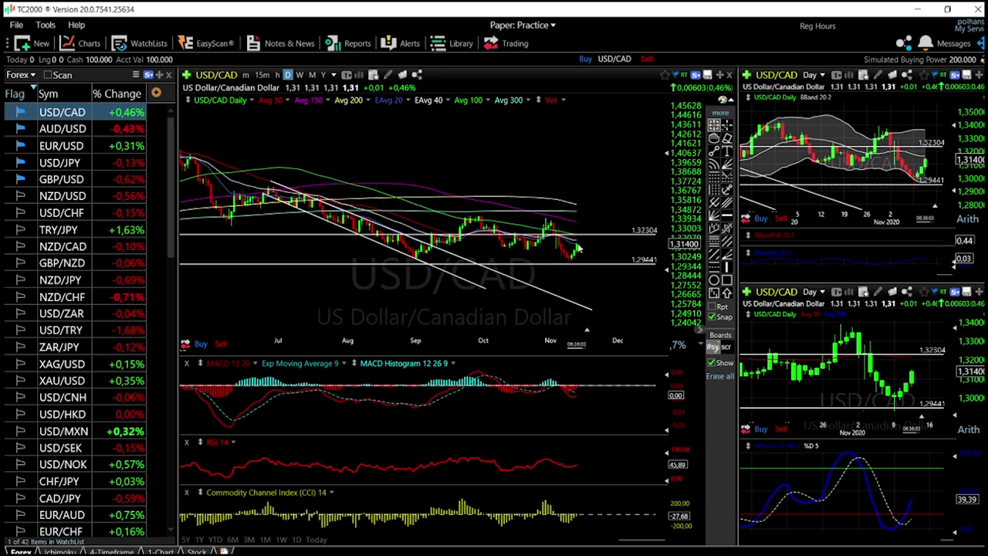
mouse_move(583, 272)
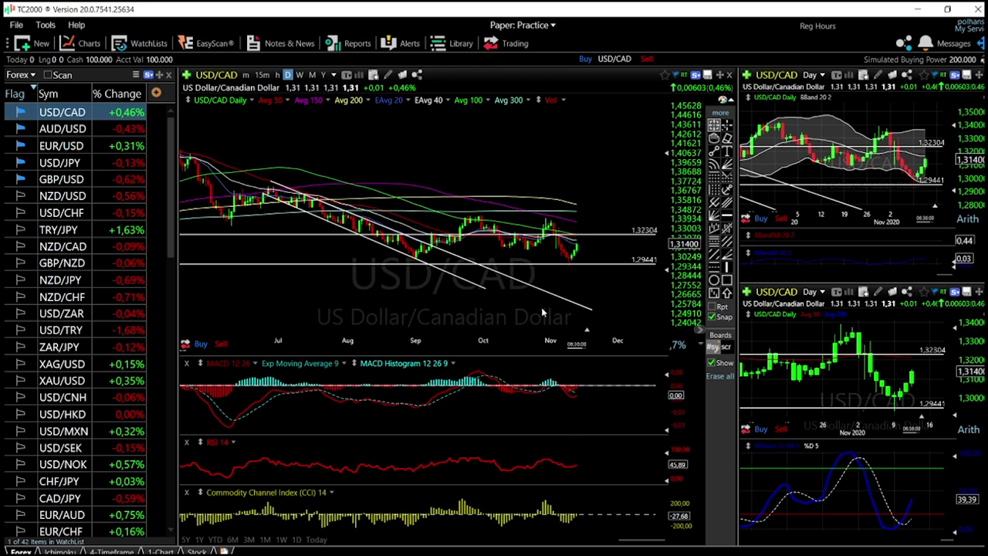
left_click_drag(492, 293, 581, 335)
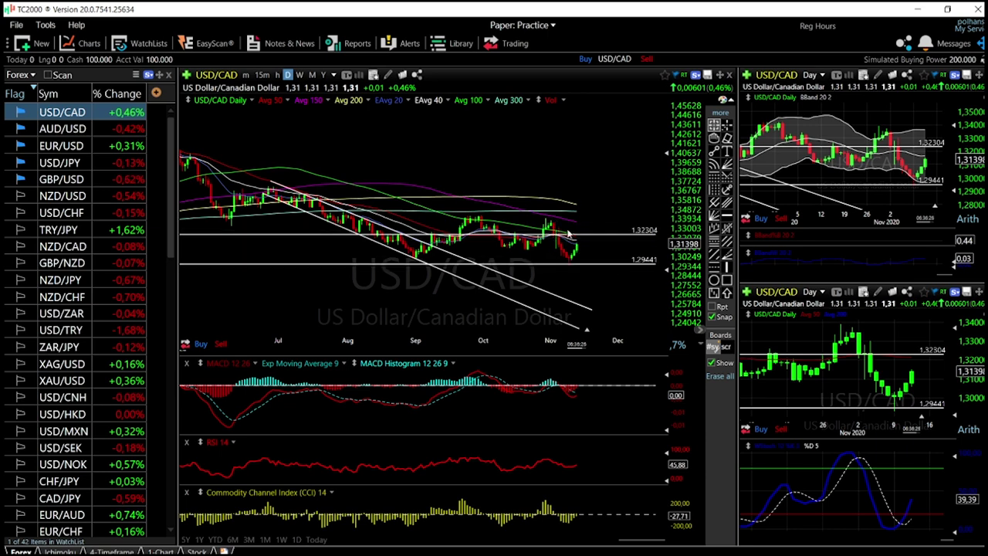
scroll(575, 256, "up", 5)
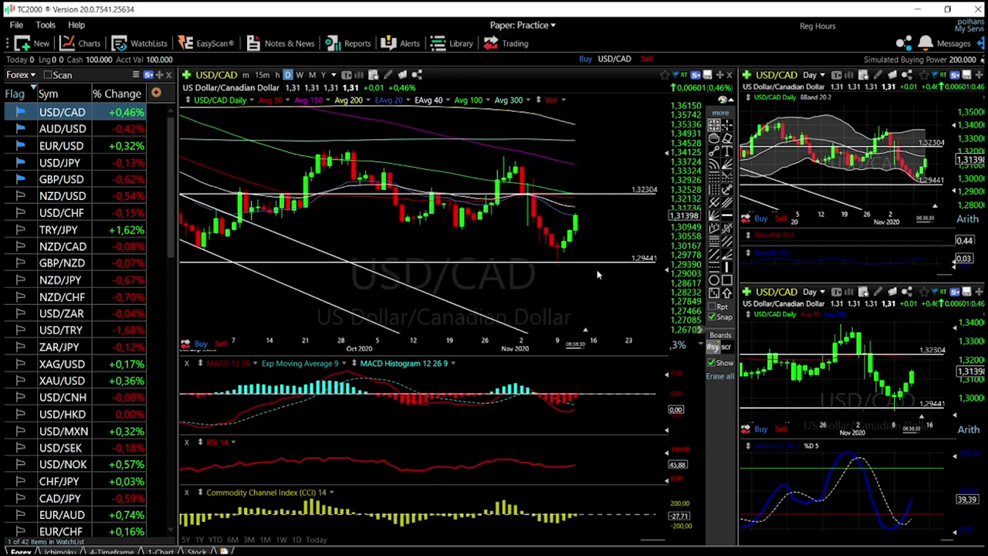
scroll(582, 300, "down", 5)
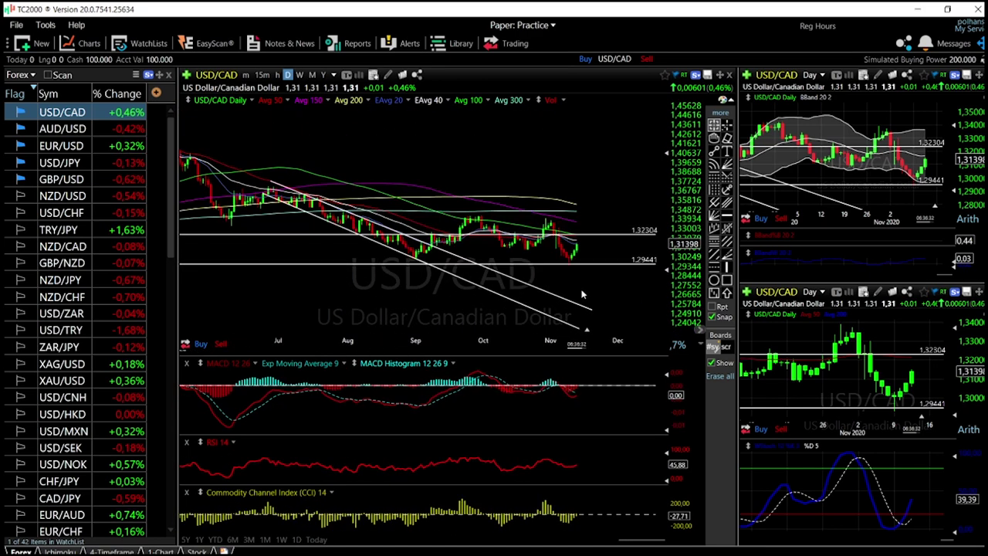